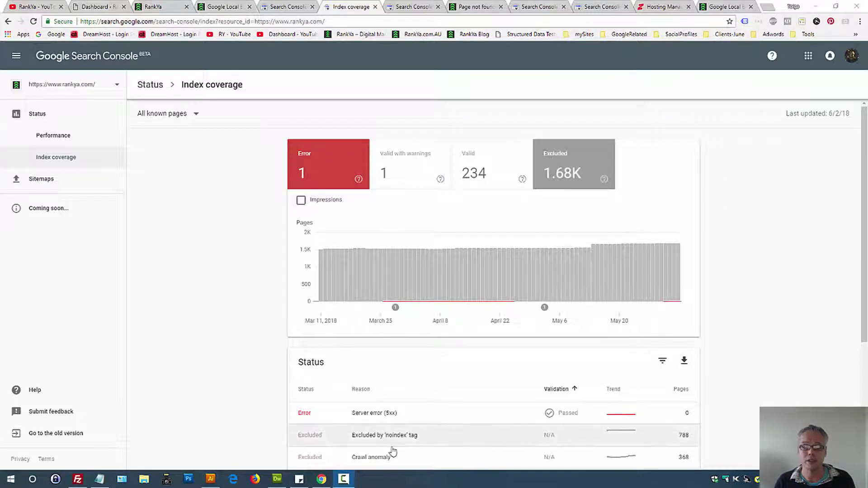
Open the Crawl anomaly details and highlight its Excluded status and heading
{"action": "left_click", "coordinate": [368, 457]}
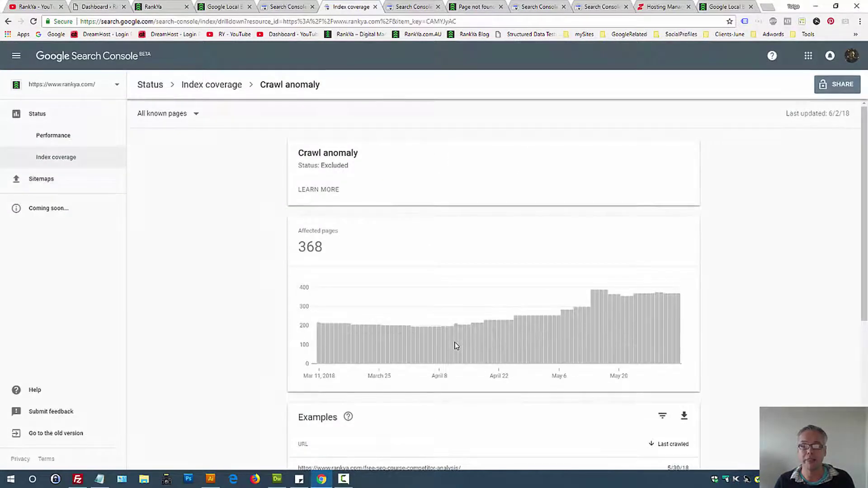
{"action": "double_click", "coordinate": [326, 166]}
{"action": "scroll", "coordinate": [409, 317], "scroll_direction": "down", "scroll_amount": 3}
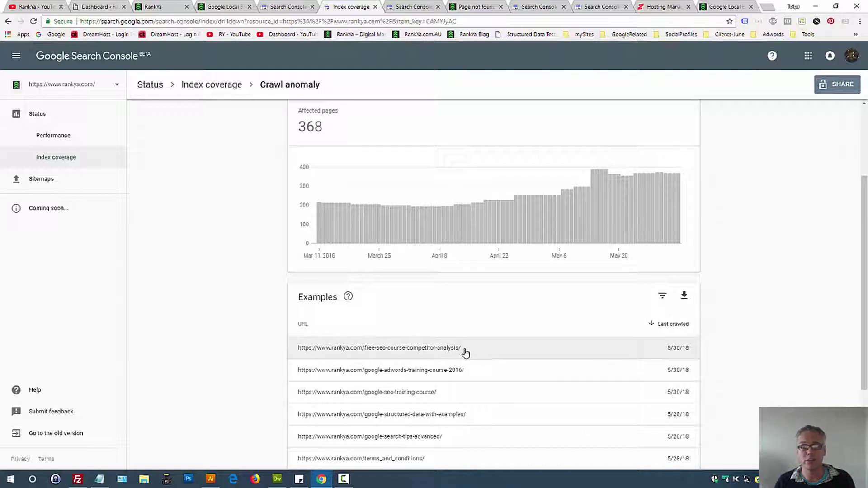
{"action": "scroll", "coordinate": [460, 350], "scroll_direction": "up", "scroll_amount": 3}
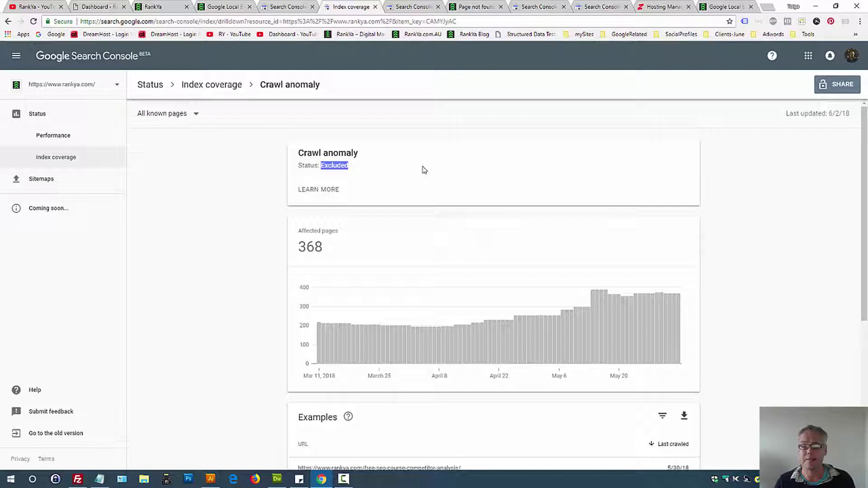
{"action": "triple_click", "coordinate": [341, 152]}
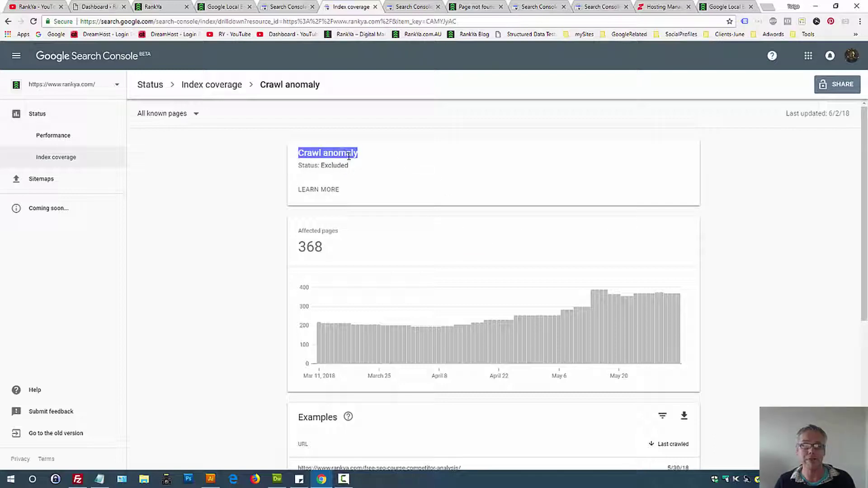
Copy the first example URL, free-seo-course-competitor-analysis, from the Examples list
{"action": "scroll", "coordinate": [440, 236], "scroll_direction": "down", "scroll_amount": 5}
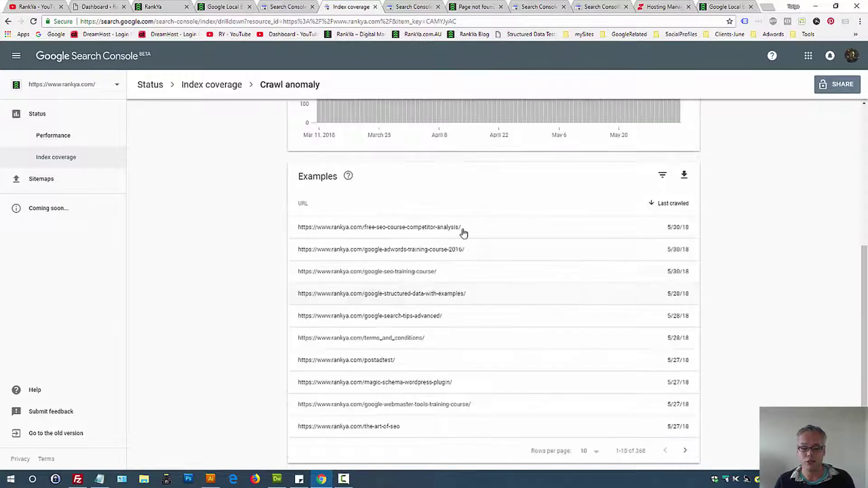
{"action": "left_click_drag", "start_coordinate": [461, 228], "coordinate": [297, 229]}
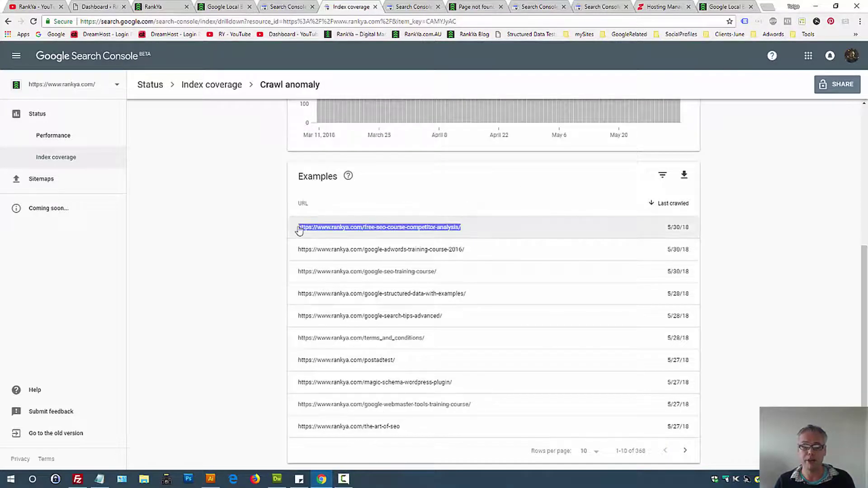
{"action": "right_click", "coordinate": [329, 230]}
{"action": "left_click", "coordinate": [341, 234]}
Load the copied URL in a new tab, showing 'That page can't be found', and open DevTools
{"action": "left_click", "coordinate": [767, 7]}
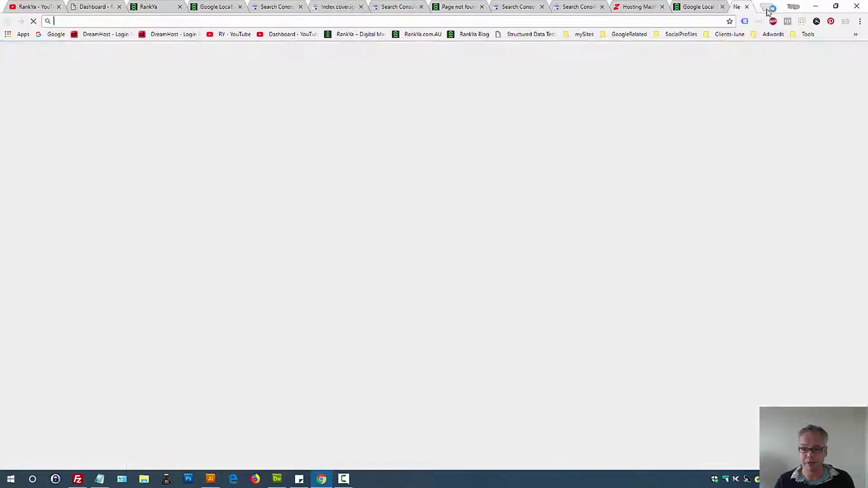
{"action": "key", "text": "ctrl+v"}
{"action": "key", "text": "Return"}
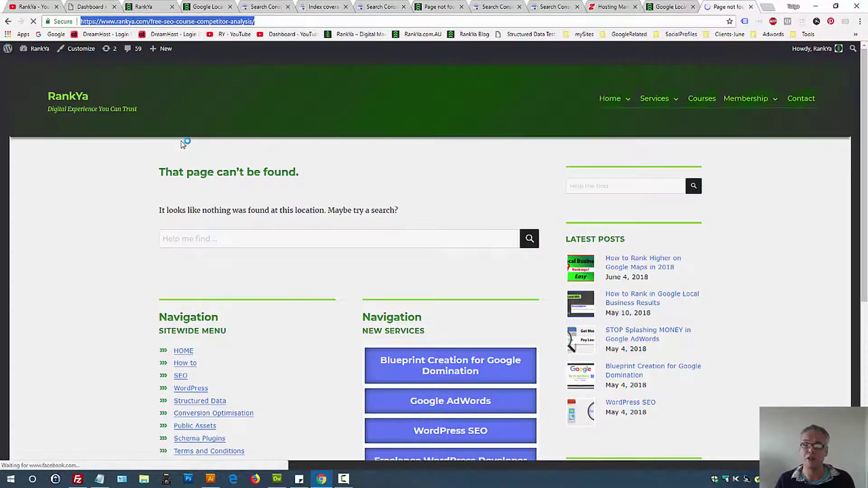
{"action": "triple_click", "coordinate": [207, 173]}
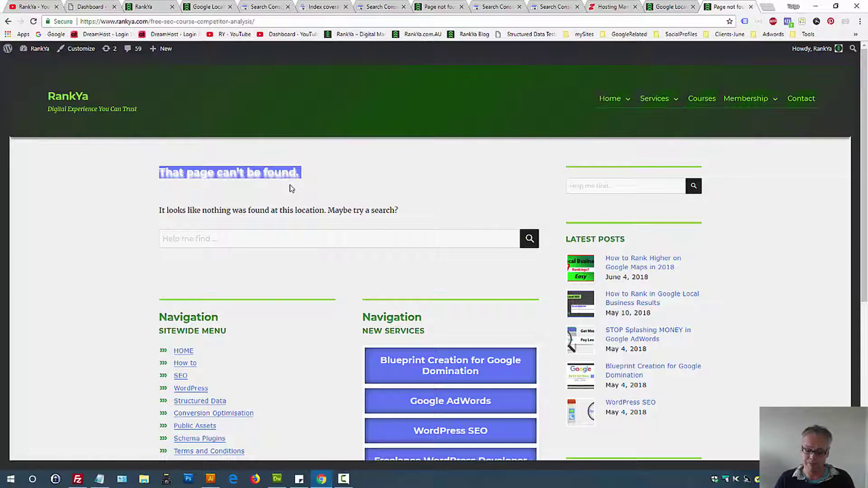
{"action": "key", "text": "ctrl+shift+i"}
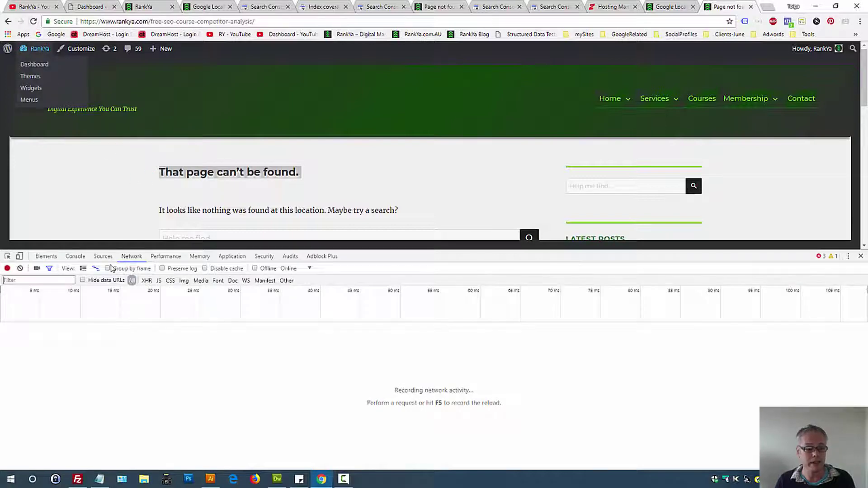
Reload the missing page to confirm a 404 status, then go back to the Crawl anomaly examples
{"action": "left_click", "coordinate": [33, 22]}
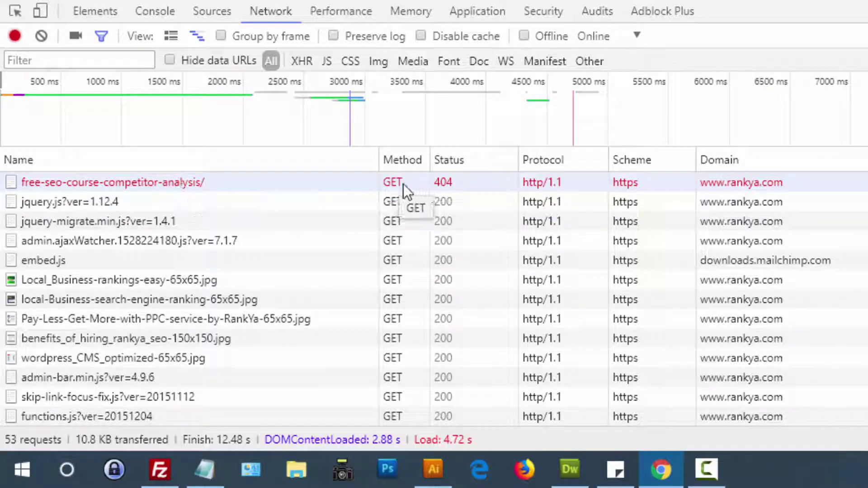
{"action": "double_click", "coordinate": [438, 183]}
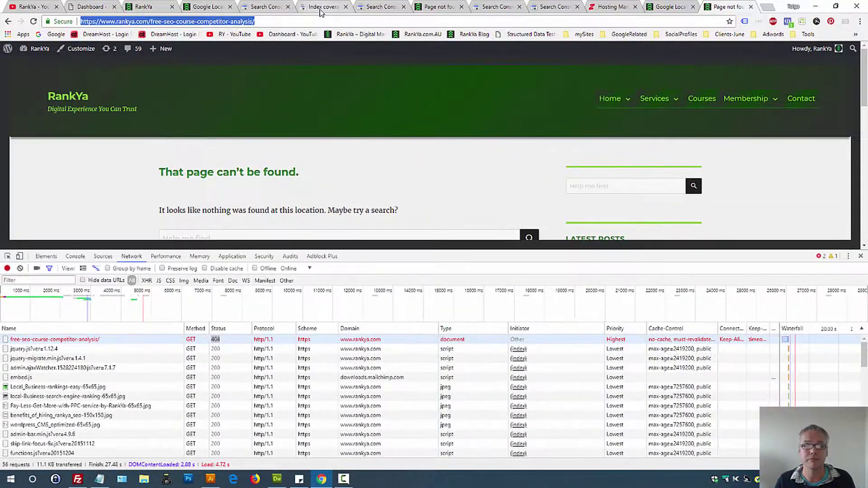
{"action": "left_click", "coordinate": [320, 9]}
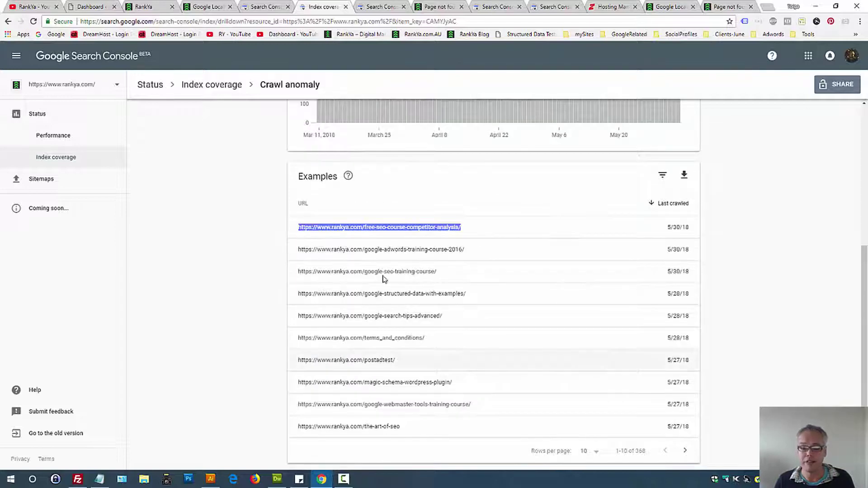
Open the first example URL's page details and its Fetch as Google results
{"action": "left_click", "coordinate": [356, 230]}
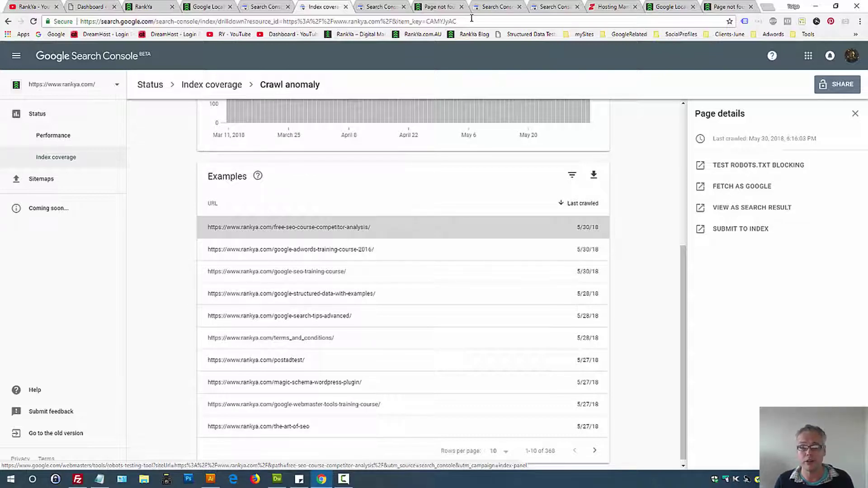
{"action": "left_click", "coordinate": [733, 191]}
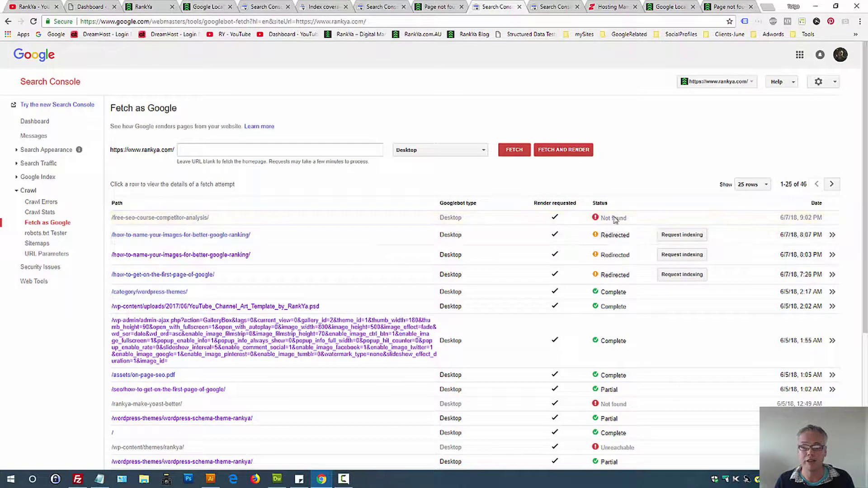
Highlight the Not found status of the competitor-analysis fetch from 6/7/18
{"action": "triple_click", "coordinate": [611, 221]}
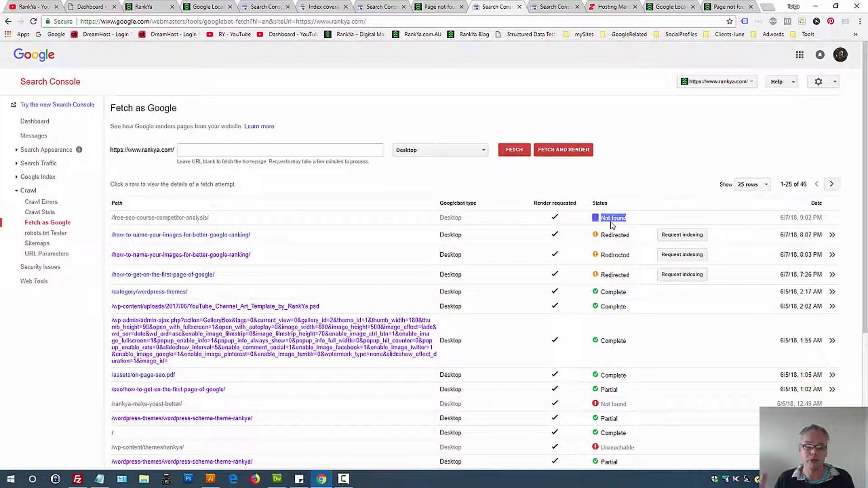
{"action": "triple_click", "coordinate": [150, 108]}
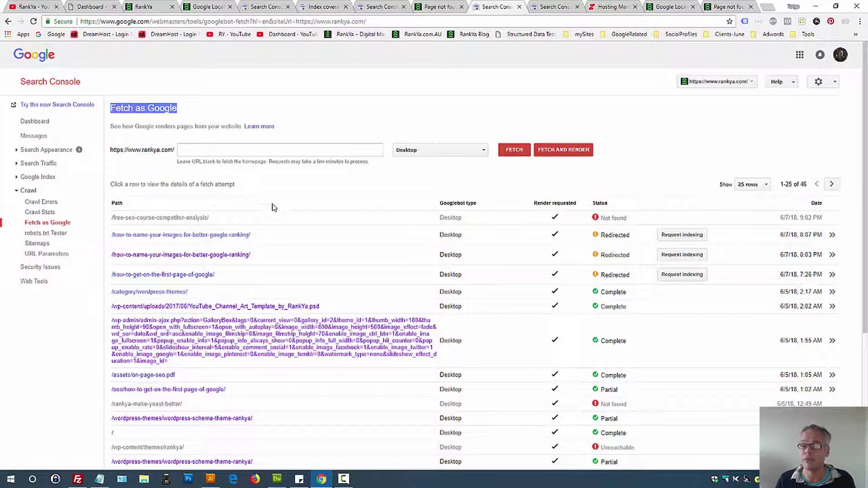
{"action": "left_click_drag", "start_coordinate": [600, 218], "coordinate": [633, 223]}
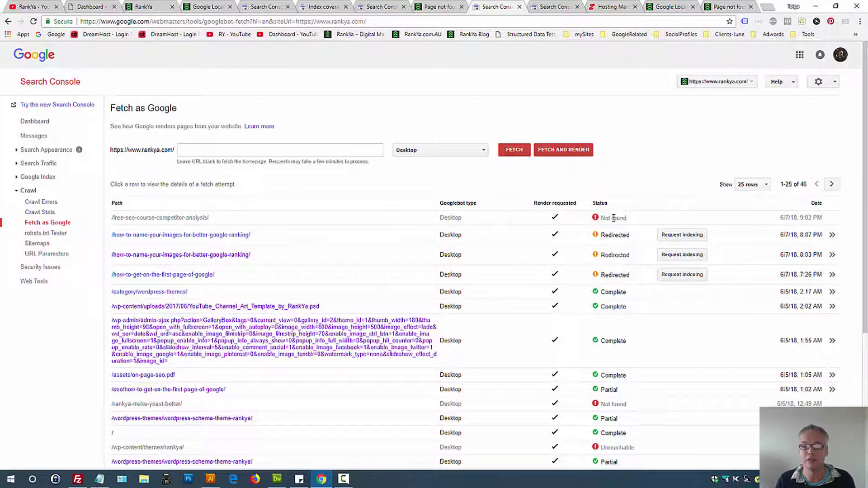
{"action": "triple_click", "coordinate": [613, 218]}
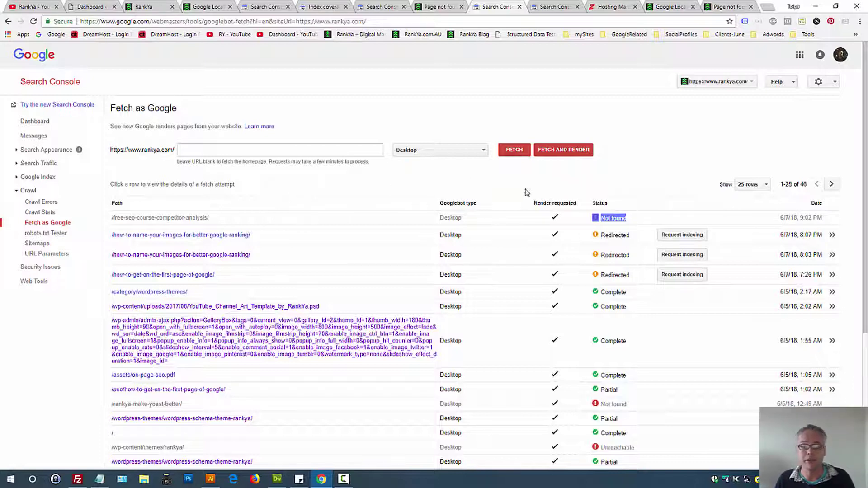
{"action": "left_click_drag", "start_coordinate": [601, 219], "coordinate": [611, 221]}
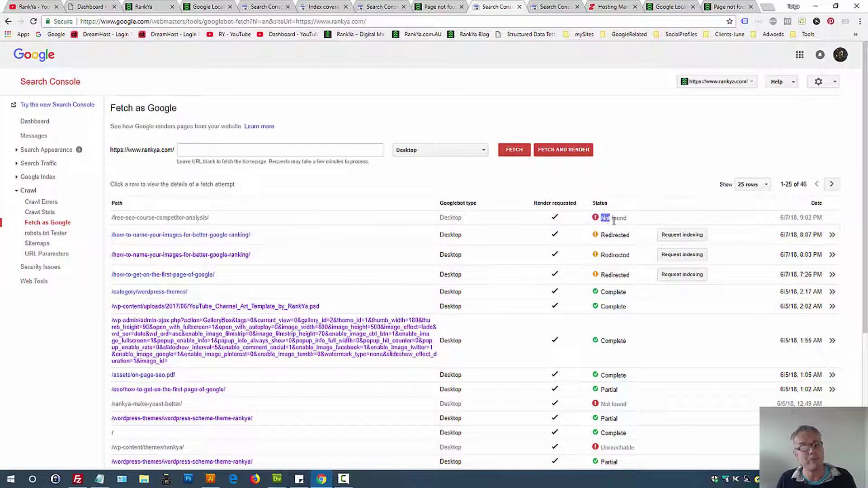
{"action": "triple_click", "coordinate": [613, 222]}
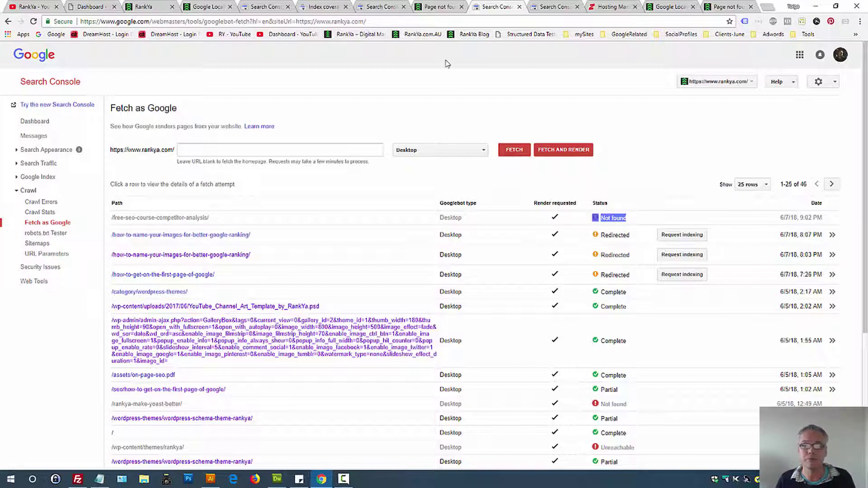
Reload the Local Business Results page with DevTools open to capture its requests
{"action": "left_click", "coordinate": [665, 7]}
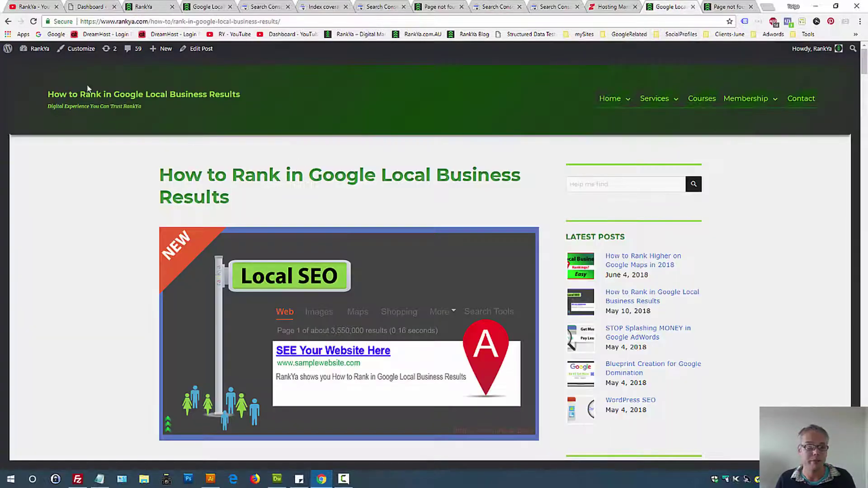
{"action": "key", "text": "F12"}
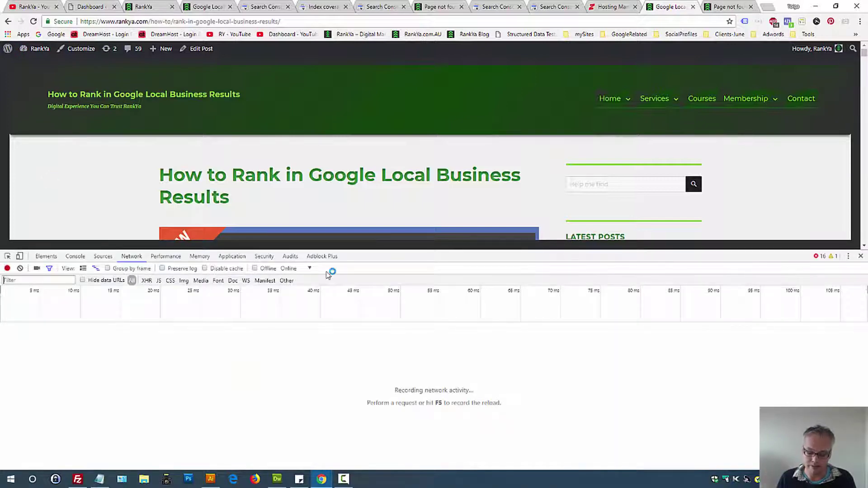
{"action": "left_click", "coordinate": [33, 21]}
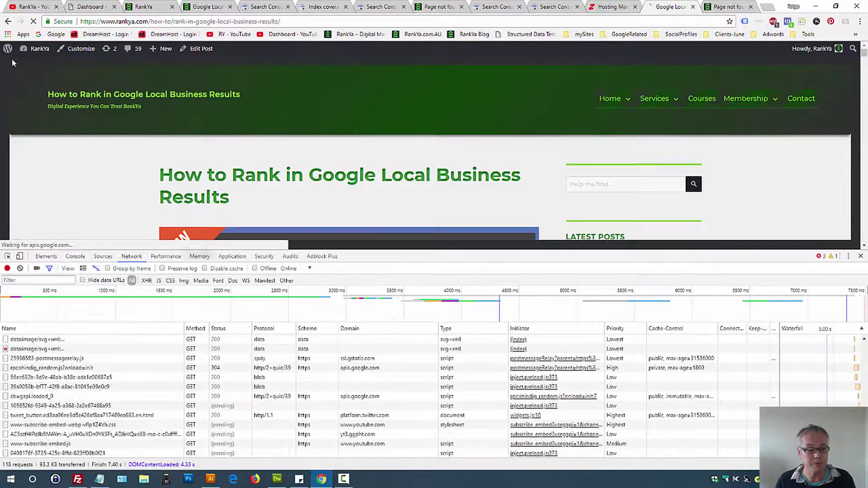
{"action": "left_click", "coordinate": [122, 22]}
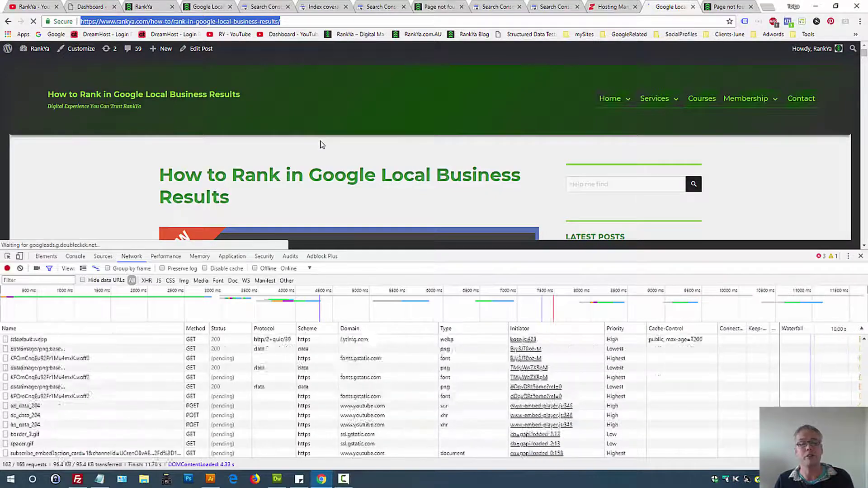
Show the rank-in-google-local-business-results request headers and mark 'Status Code: 200 OK'
{"action": "scroll", "coordinate": [232, 316], "scroll_direction": "up", "scroll_amount": 5}
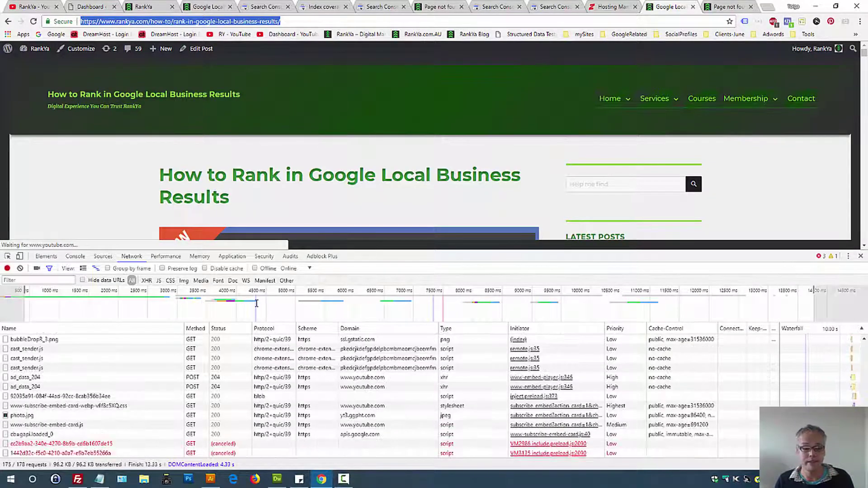
{"action": "scroll", "coordinate": [232, 317], "scroll_direction": "up", "scroll_amount": 2}
{"action": "scroll", "coordinate": [167, 380], "scroll_direction": "up", "scroll_amount": 10}
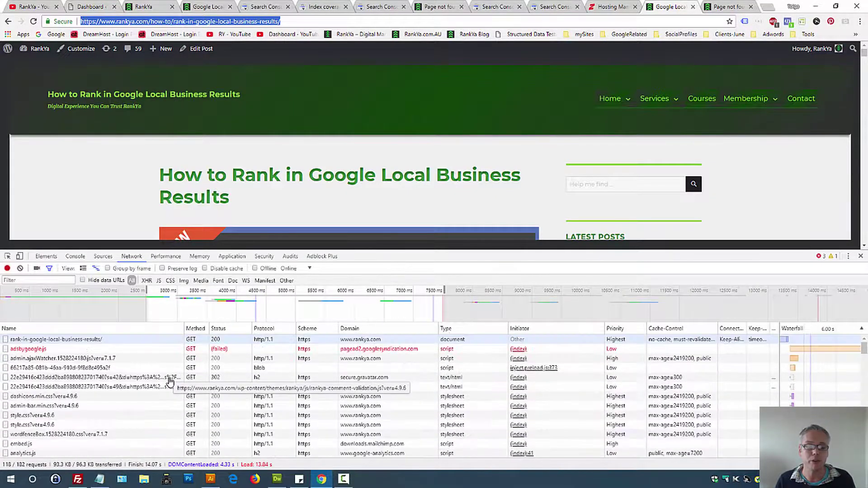
{"action": "left_click", "coordinate": [232, 341]}
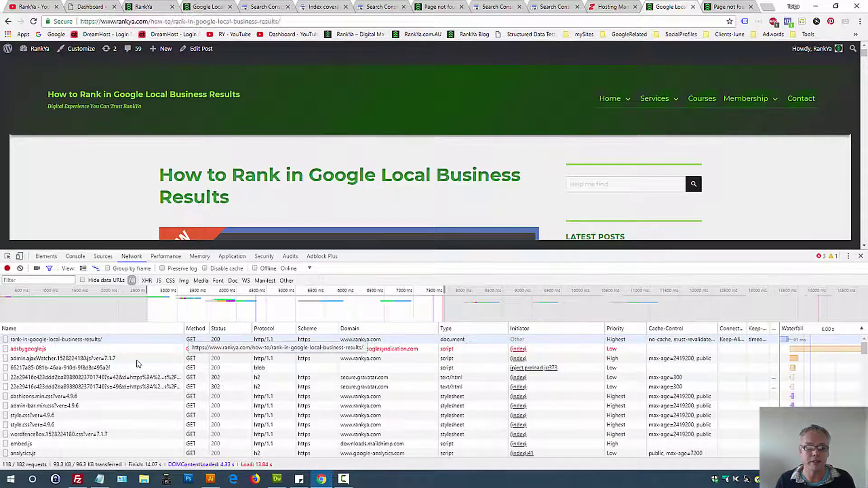
{"action": "left_click_drag", "start_coordinate": [336, 363], "coordinate": [358, 363]}
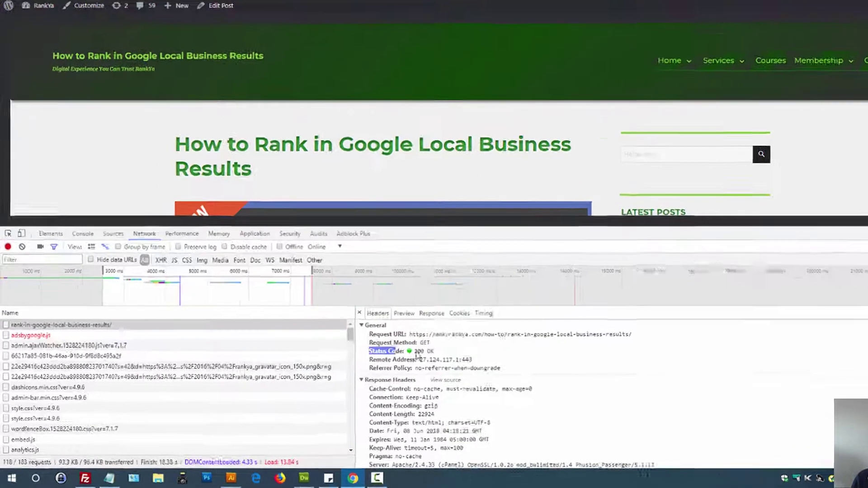
{"action": "left_click_drag", "start_coordinate": [416, 356], "coordinate": [441, 352]}
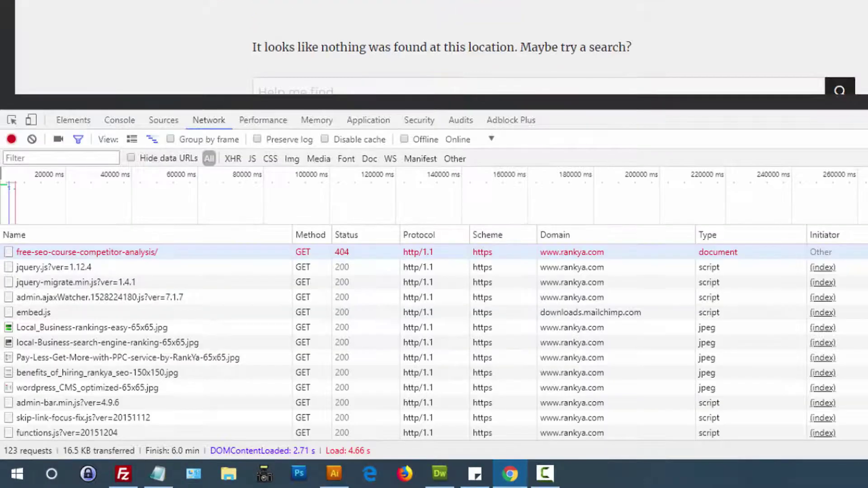
Mark the competitor-analysis request's '404 Not Found' status, then return to the Crawl anomaly report
{"action": "left_click", "coordinate": [111, 255]}
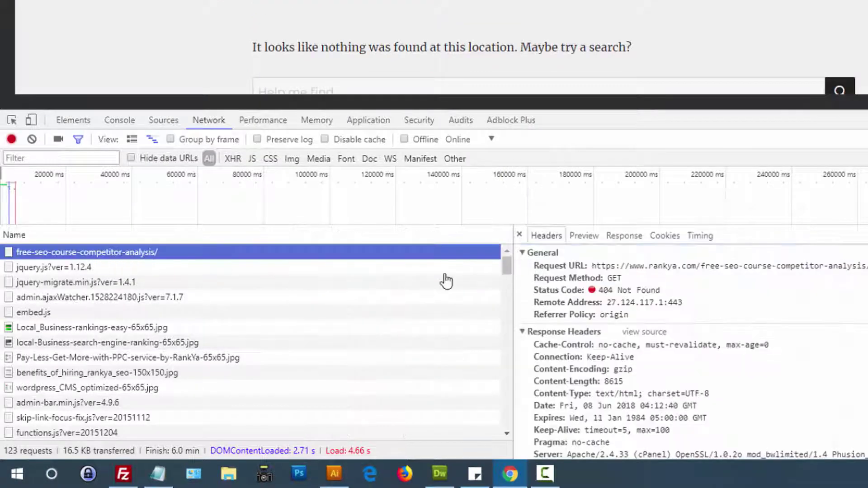
{"action": "left_click_drag", "start_coordinate": [599, 291], "coordinate": [698, 294]}
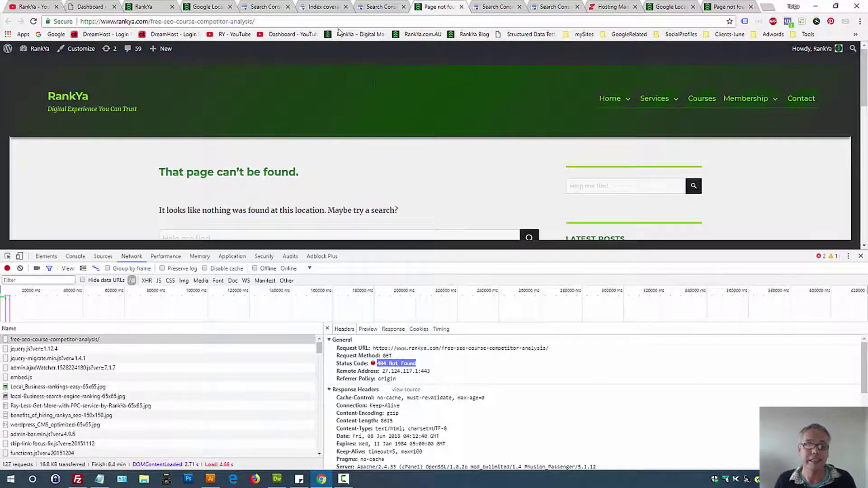
{"action": "left_click", "coordinate": [322, 6]}
{"action": "scroll", "coordinate": [388, 257], "scroll_direction": "up", "scroll_amount": 5}
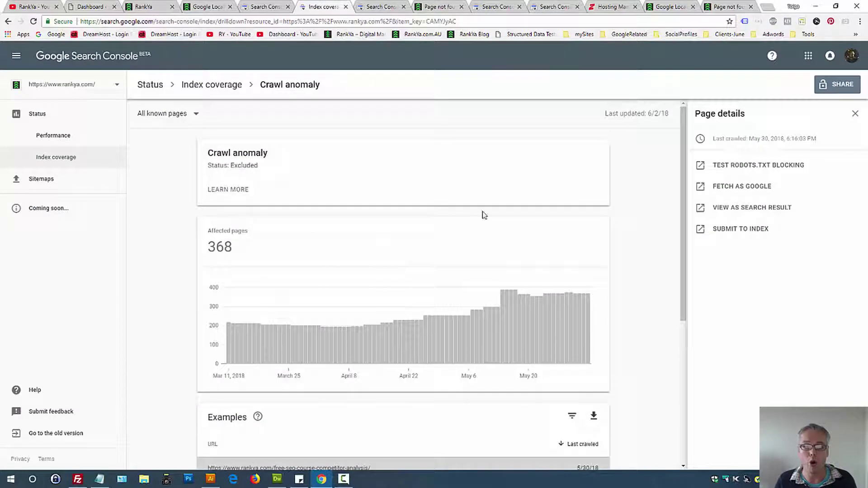
{"action": "left_click", "coordinate": [194, 113]}
{"action": "left_click", "coordinate": [163, 149]}
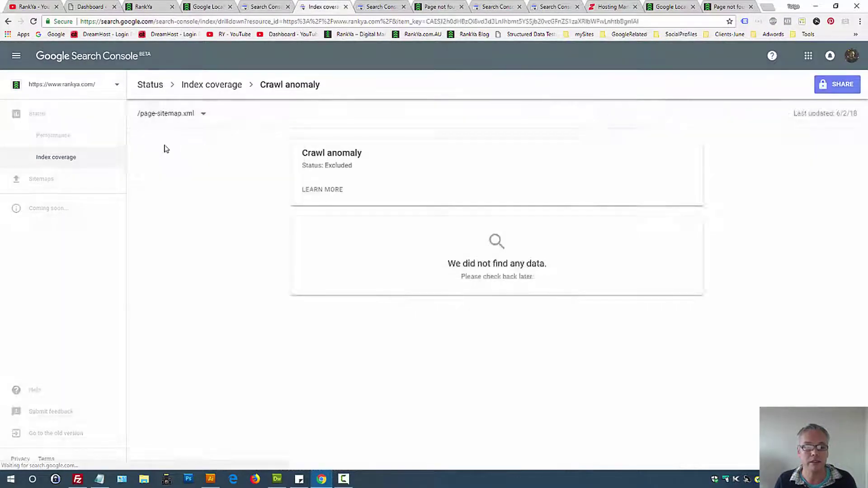
{"action": "left_click", "coordinate": [204, 117]}
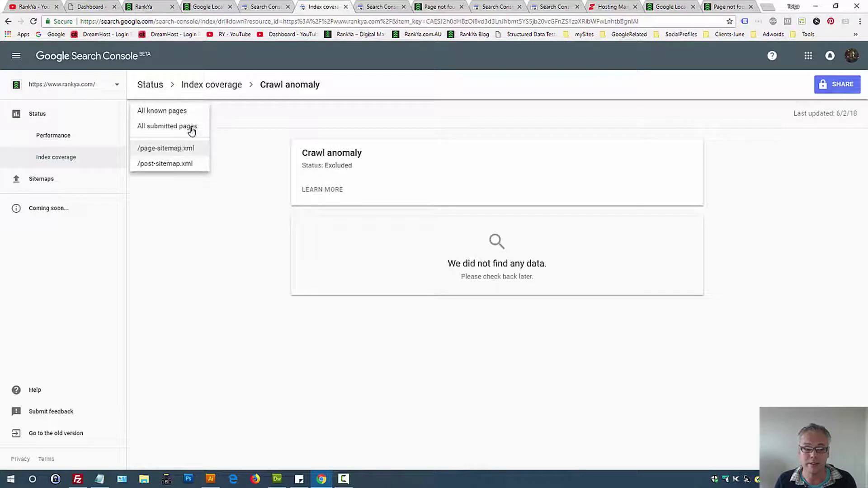
{"action": "left_click", "coordinate": [164, 164]}
{"action": "triple_click", "coordinate": [321, 151]}
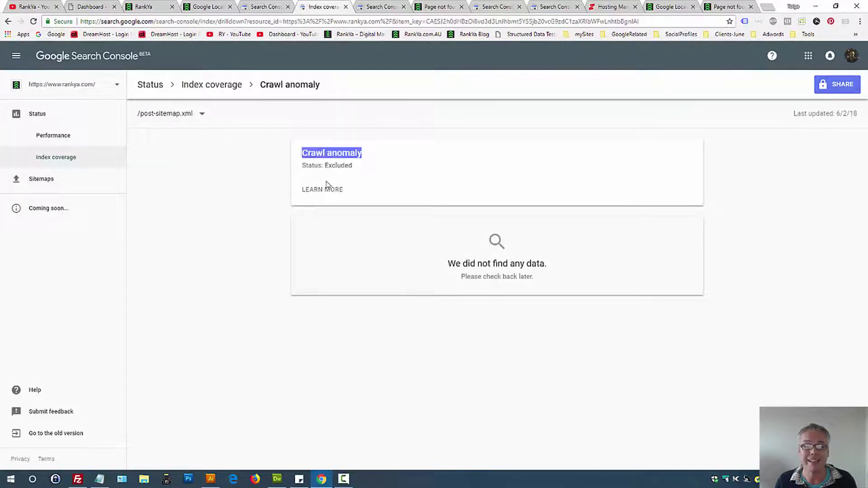
{"action": "triple_click", "coordinate": [329, 152]}
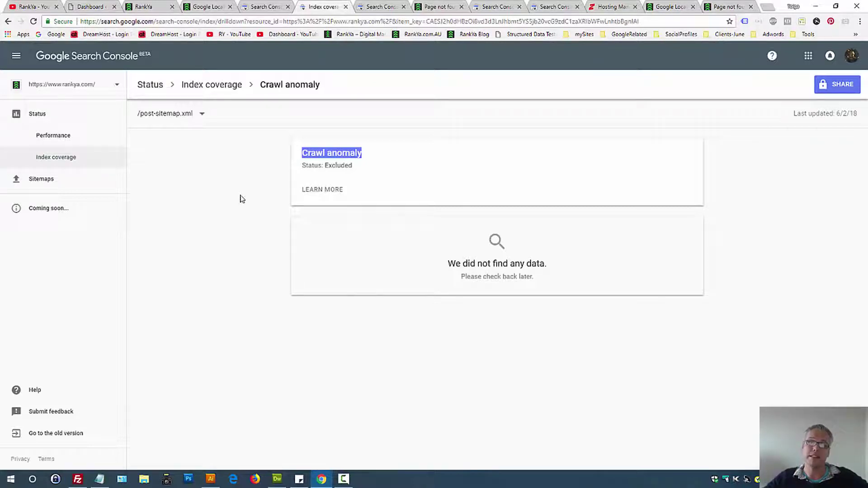
{"action": "left_click", "coordinate": [201, 114]}
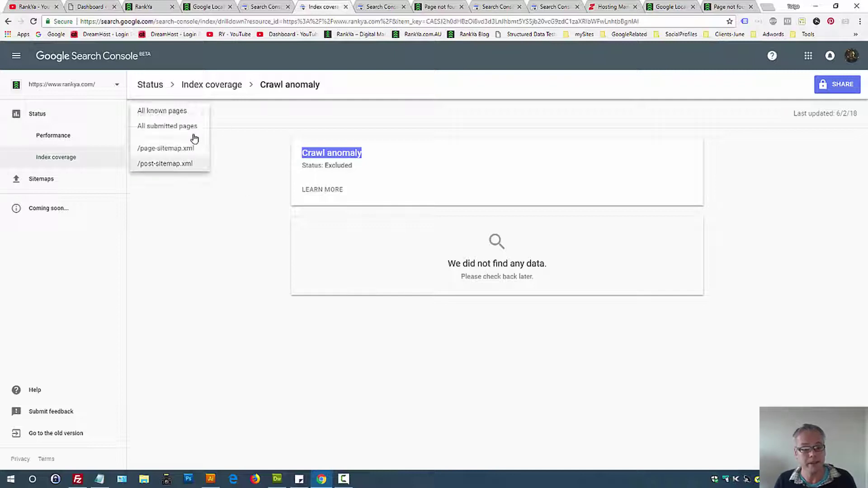
{"action": "left_click", "coordinate": [159, 113]}
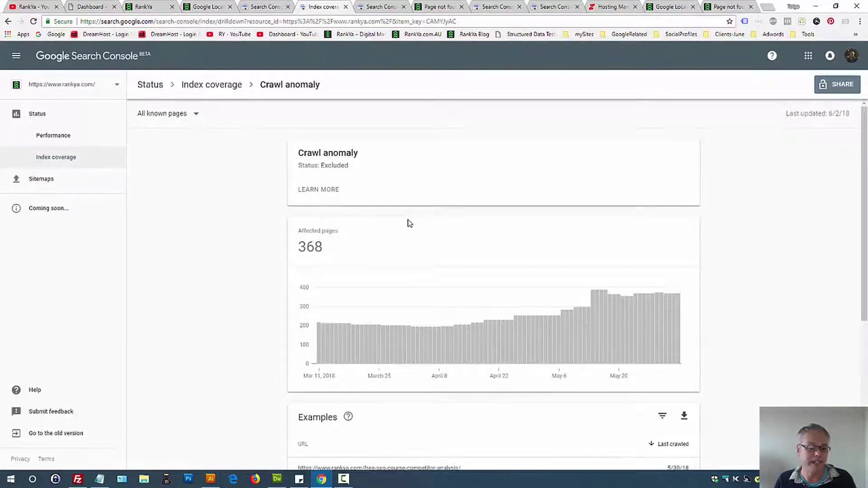
Select the free-seo-course-competitor-analysis example URL and switch to its 404 page tab
{"action": "left_click_drag", "start_coordinate": [359, 154], "coordinate": [296, 154]}
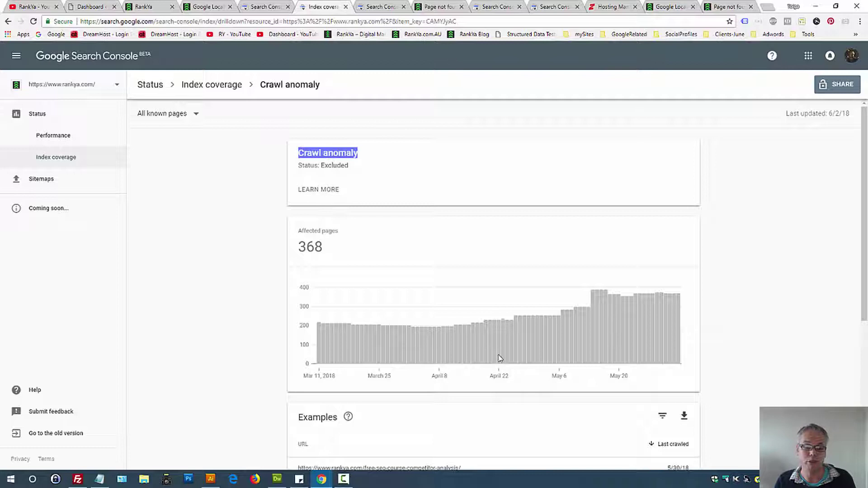
{"action": "scroll", "coordinate": [499, 357], "scroll_direction": "down", "scroll_amount": 5}
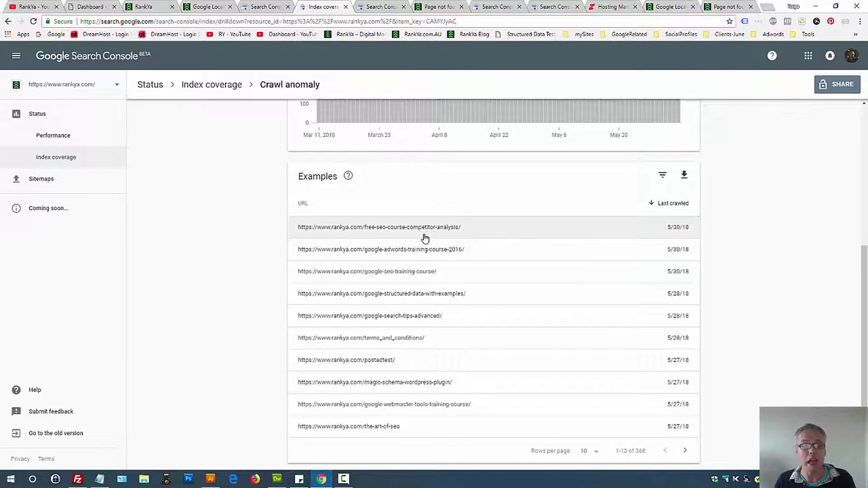
{"action": "left_click_drag", "start_coordinate": [461, 227], "coordinate": [299, 233]}
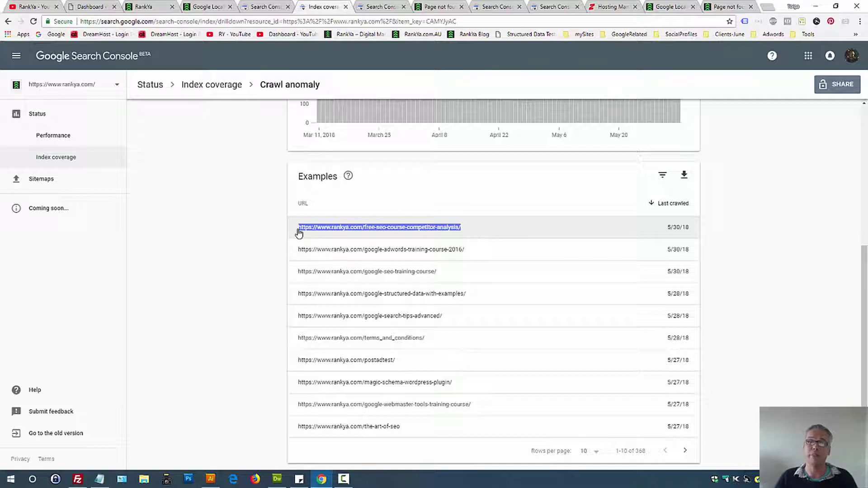
{"action": "left_click", "coordinate": [436, 6]}
Close DevTools to show the full 404 page, then return to the examples list
{"action": "left_click", "coordinate": [168, 21]}
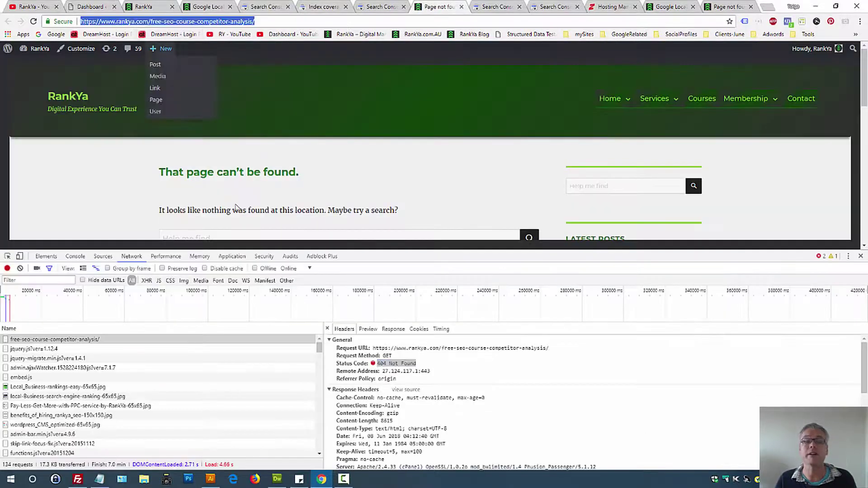
{"action": "left_click", "coordinate": [860, 256]}
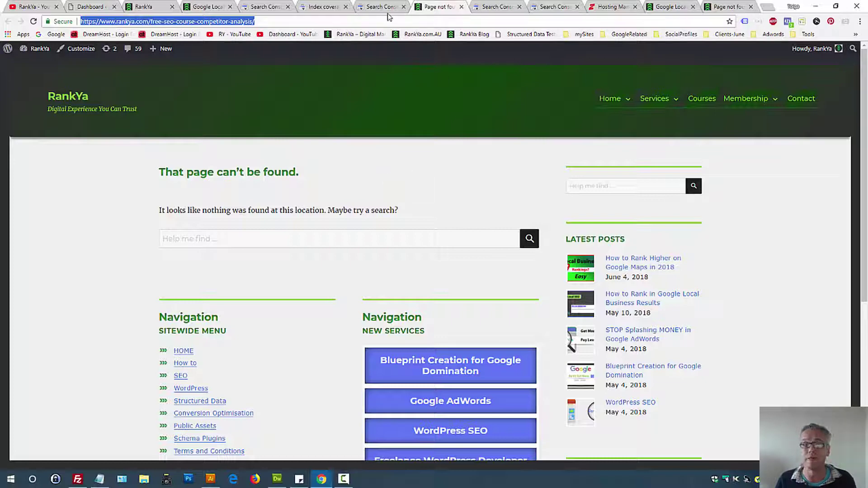
{"action": "left_click", "coordinate": [338, 7]}
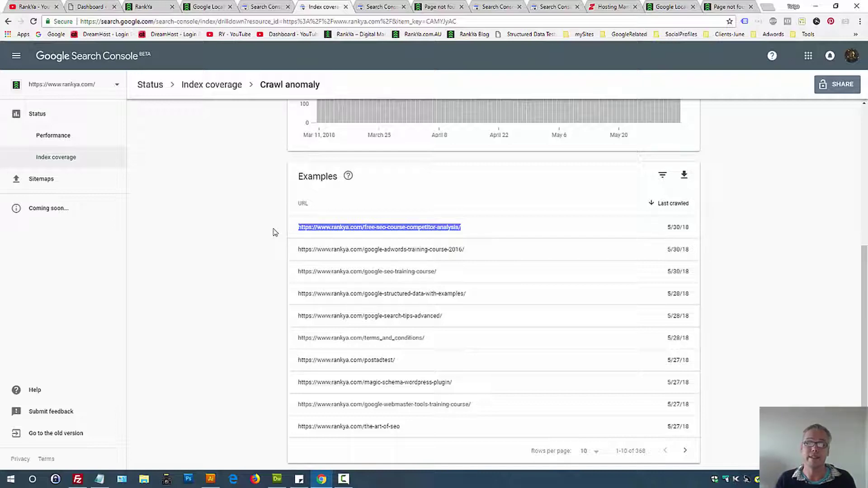
Recheck the 404 page's URL, then select the google-seo-training-course example URL and drag it away
{"action": "left_click", "coordinate": [432, 11]}
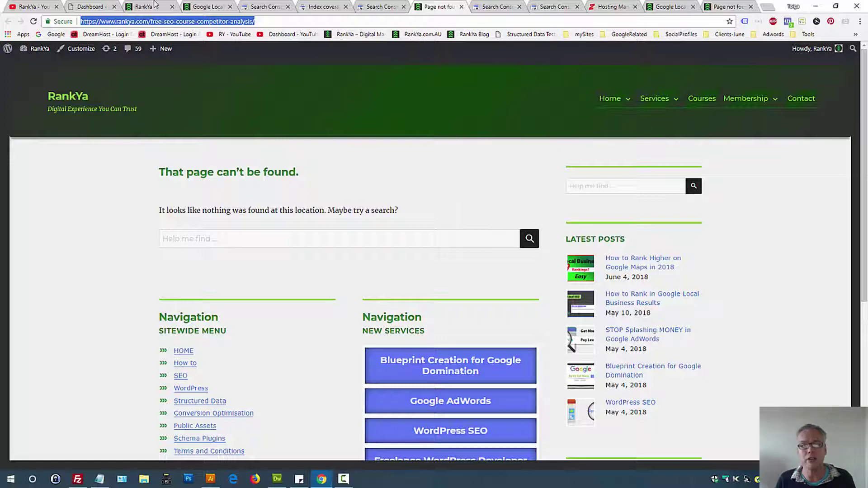
{"action": "double_click", "coordinate": [169, 21]}
{"action": "left_click", "coordinate": [170, 22]}
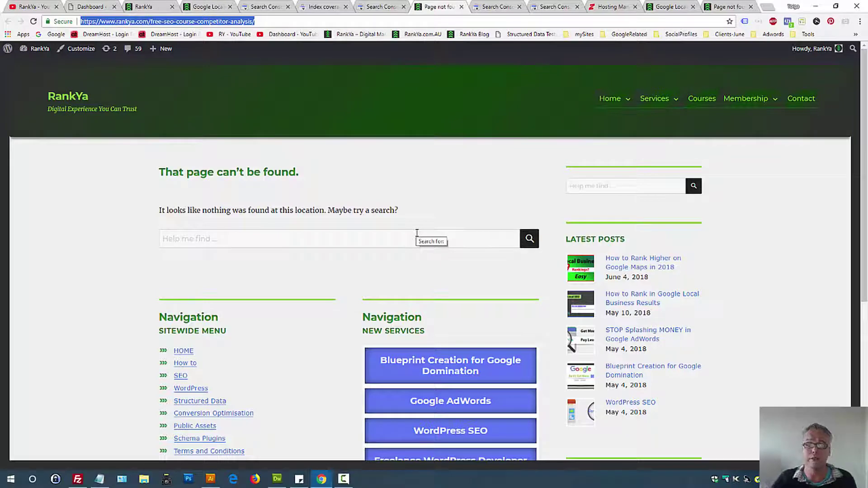
{"action": "left_click", "coordinate": [337, 11]}
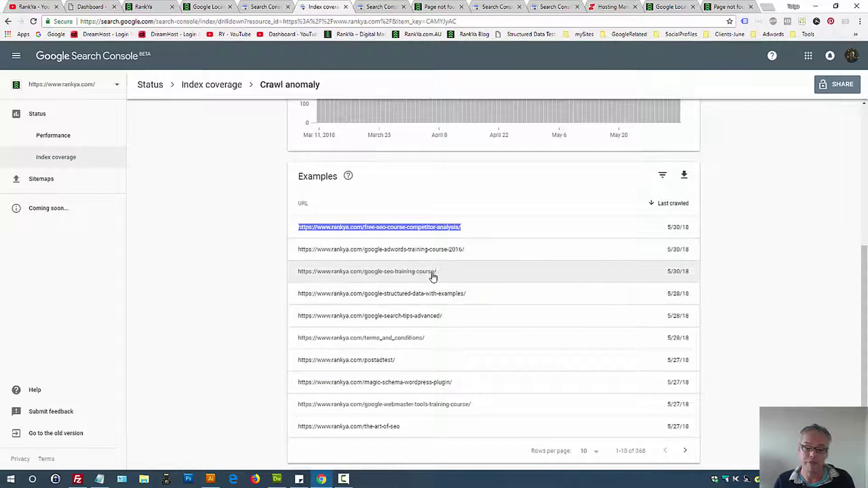
{"action": "left_click_drag", "start_coordinate": [433, 275], "coordinate": [291, 277]}
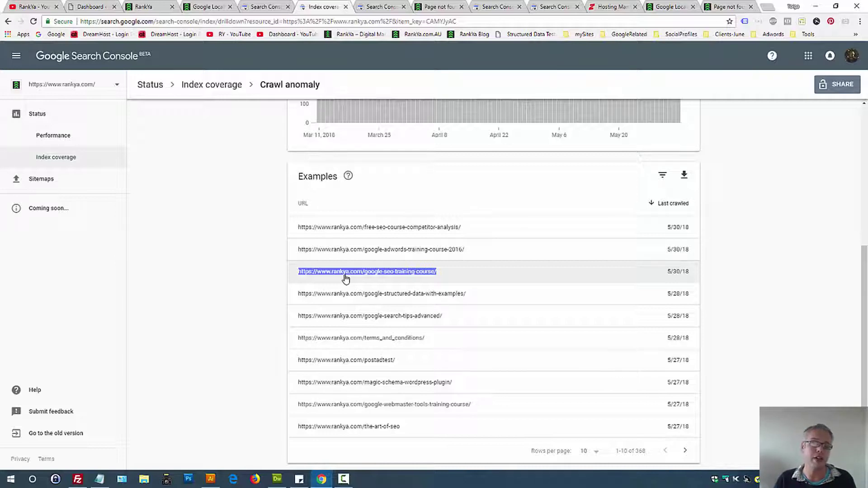
{"action": "left_click_drag", "start_coordinate": [345, 279], "coordinate": [498, 135]}
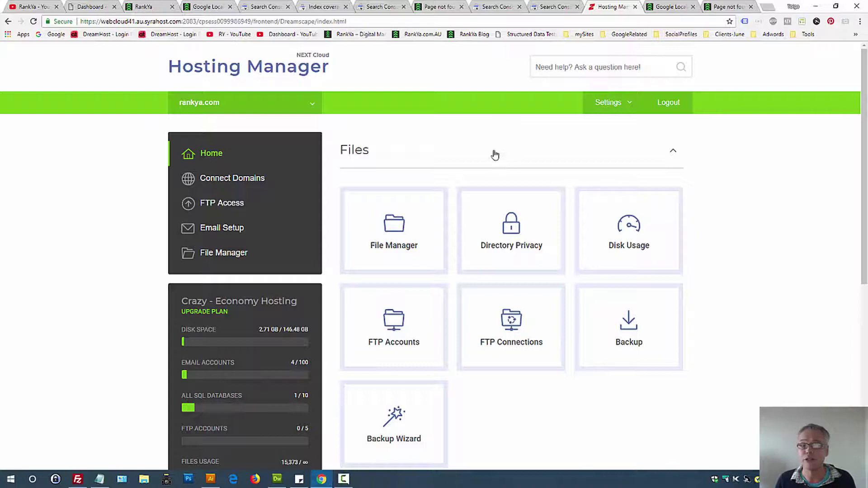
Go back to the Crawl anomaly report and highlight its Excluded status, 368 affected pages
{"action": "left_click", "coordinate": [317, 7]}
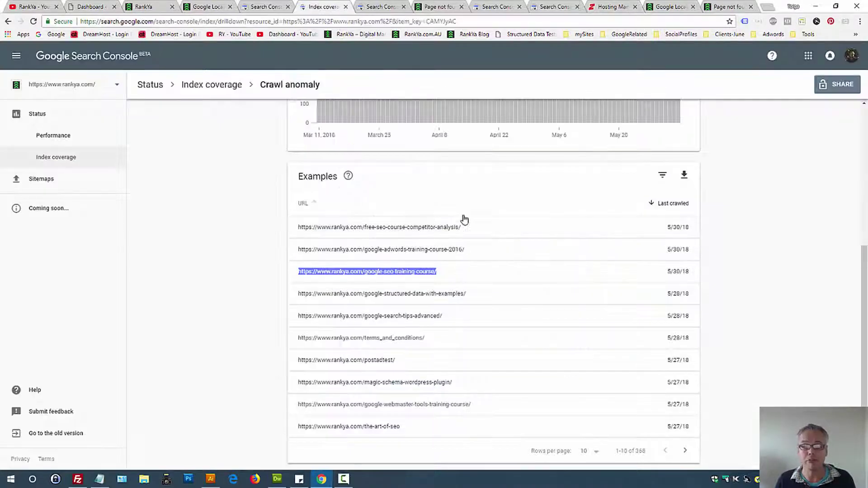
{"action": "scroll", "coordinate": [459, 239], "scroll_direction": "up", "scroll_amount": 5}
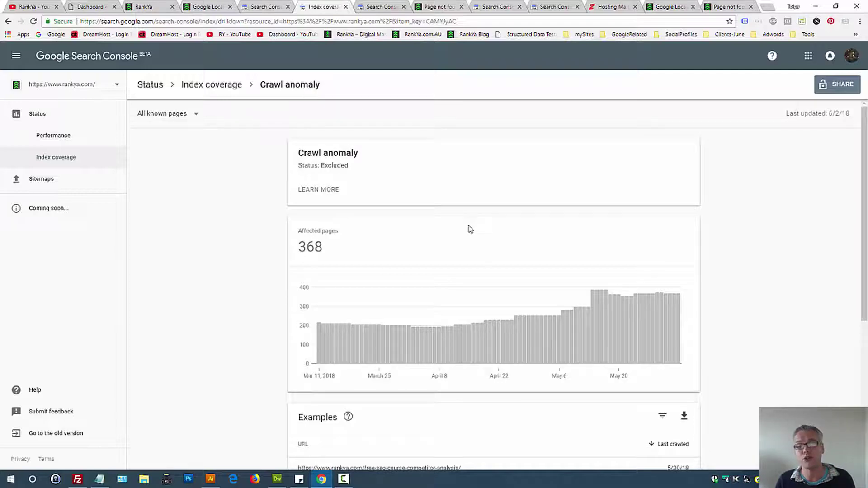
{"action": "double_click", "coordinate": [330, 165]}
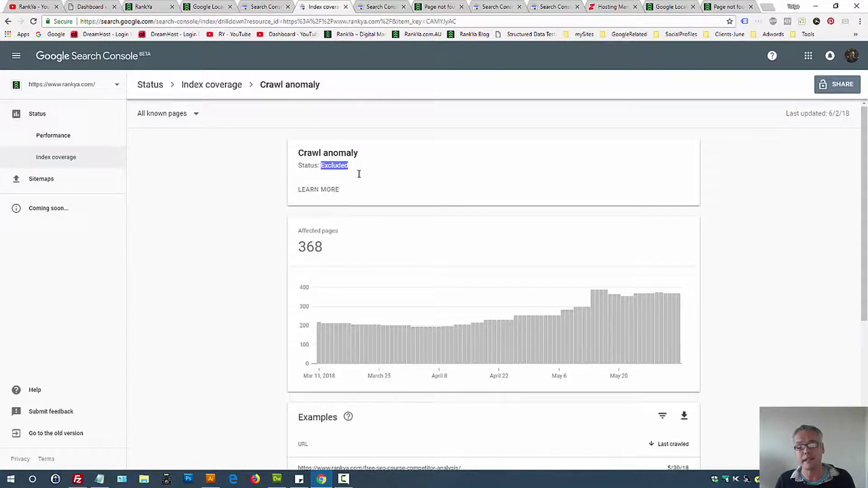
{"action": "scroll", "coordinate": [394, 234], "scroll_direction": "down", "scroll_amount": 5}
{"action": "scroll", "coordinate": [394, 234], "scroll_direction": "up", "scroll_amount": 3}
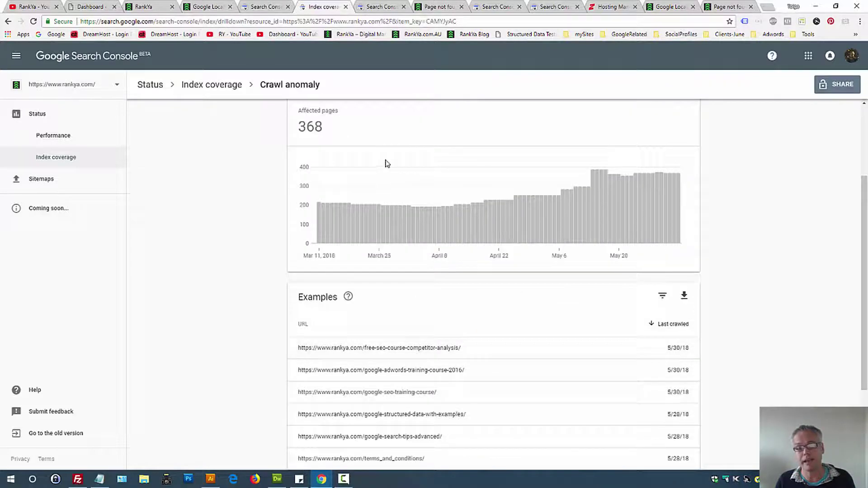
{"action": "scroll", "coordinate": [385, 163], "scroll_direction": "up", "scroll_amount": 3}
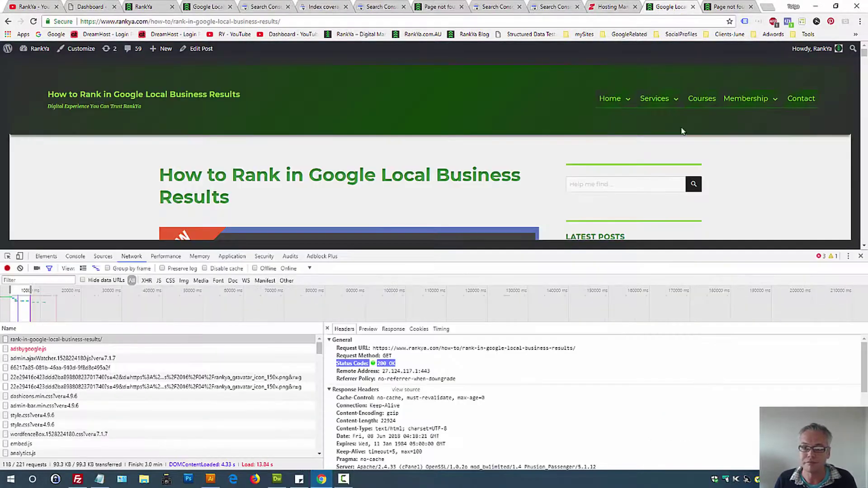
Close DevTools on the Local Business post, select its URL, and open the featured image in a new tab
{"action": "left_click", "coordinate": [669, 7]}
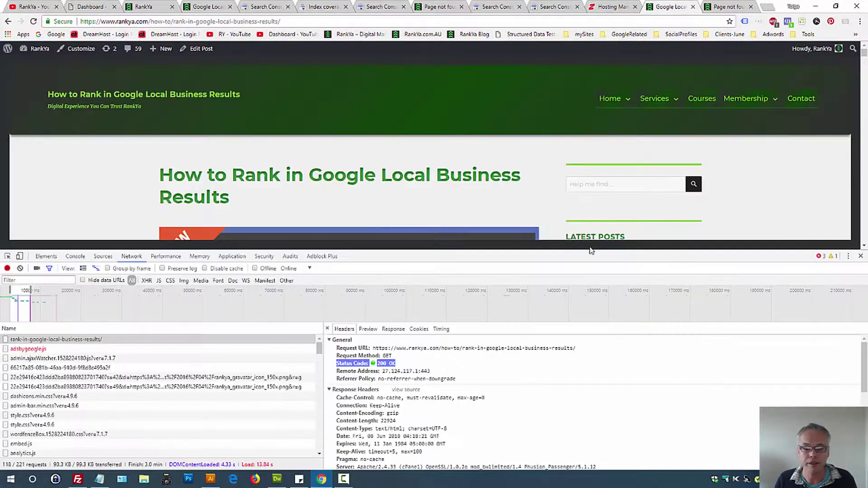
{"action": "left_click", "coordinate": [860, 255]}
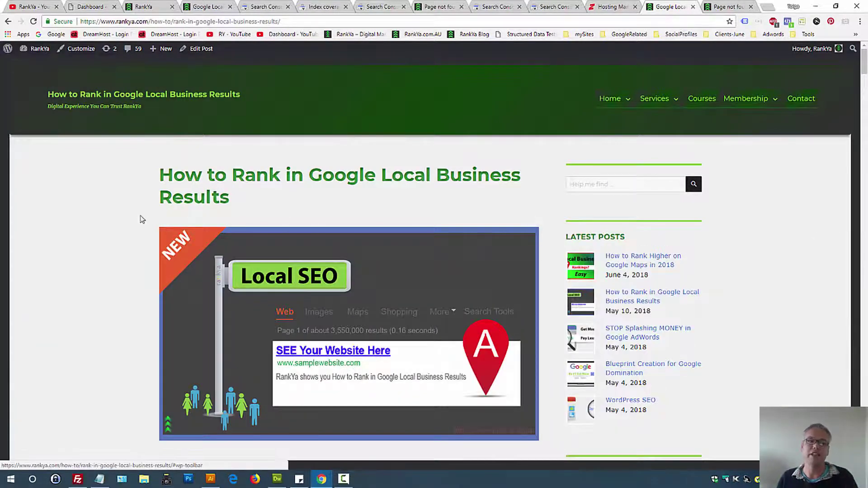
{"action": "key", "text": "ctrl+l"}
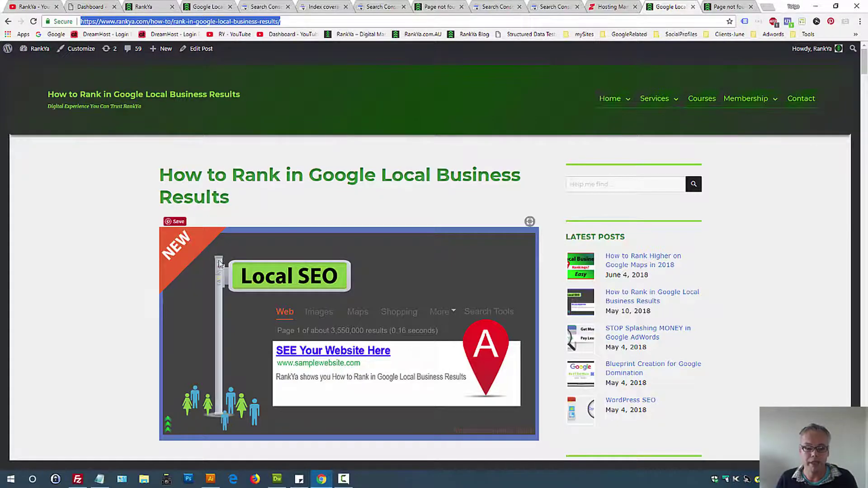
{"action": "right_click", "coordinate": [233, 288]}
{"action": "left_click", "coordinate": [255, 294]}
Select the featured image's full uploads URL, then return to the post and select its address
{"action": "left_click", "coordinate": [674, 8]}
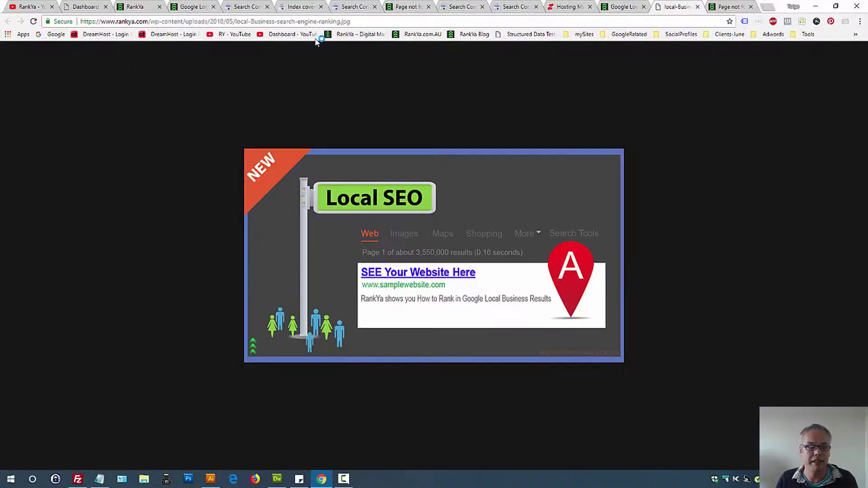
{"action": "left_click", "coordinate": [300, 22]}
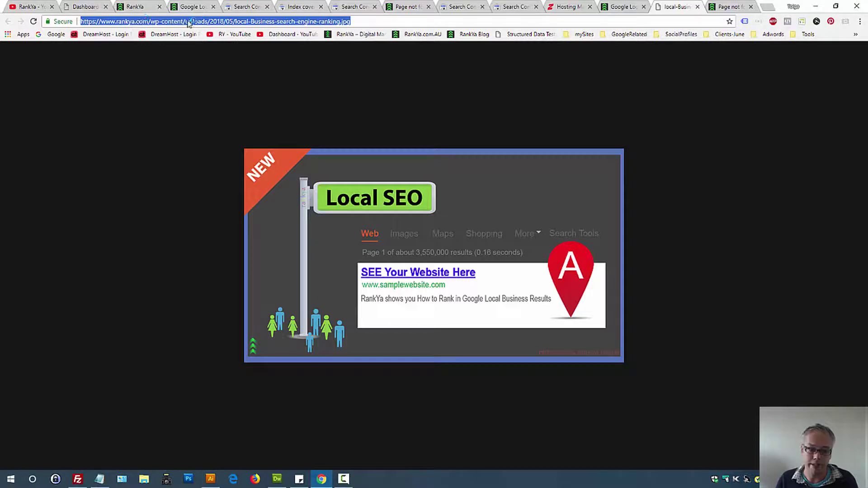
{"action": "left_click", "coordinate": [339, 23]}
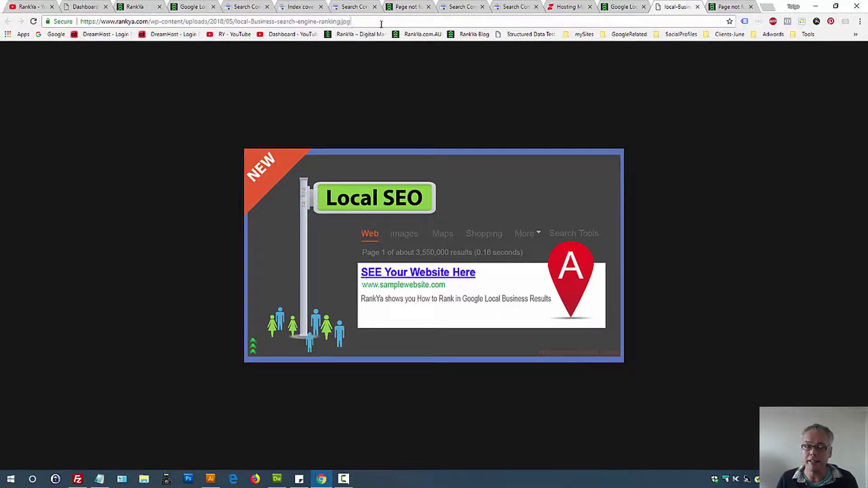
{"action": "left_click_drag", "start_coordinate": [351, 21], "coordinate": [1, 26]}
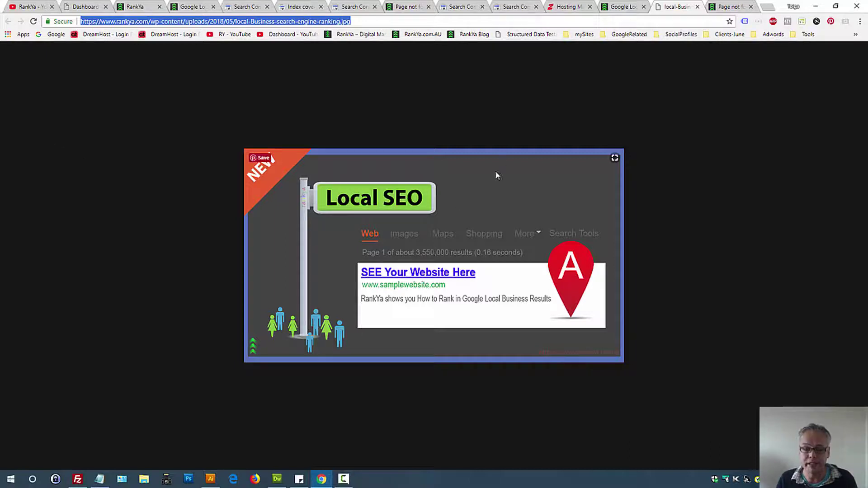
{"action": "left_click", "coordinate": [319, 22]}
{"action": "triple_click", "coordinate": [319, 21]}
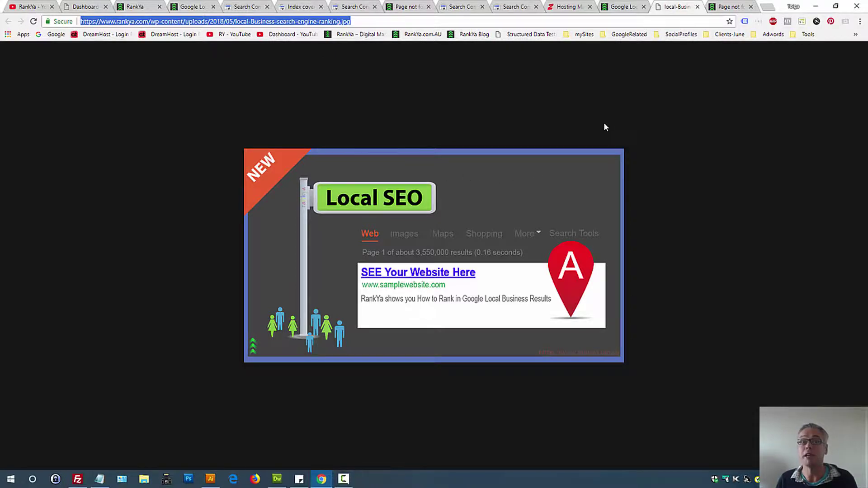
{"action": "left_click", "coordinate": [622, 9]}
{"action": "left_click", "coordinate": [164, 21]}
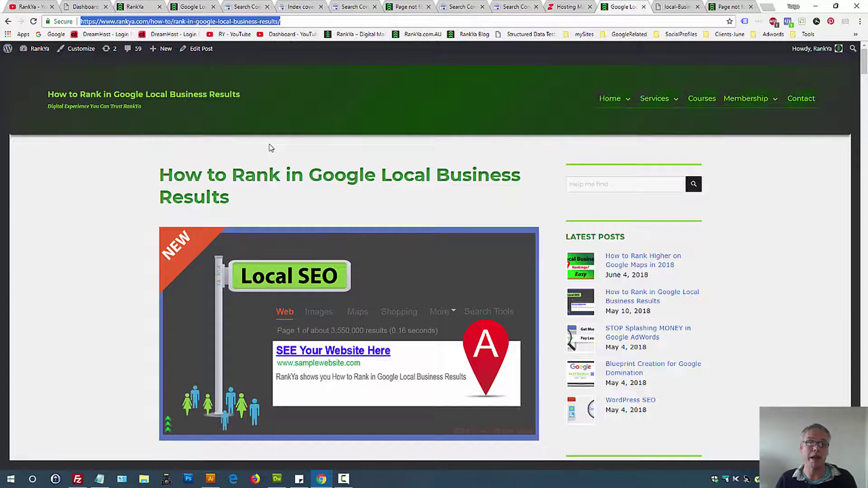
On the Crawl anomaly report, select the breadcrumb text and then the Crawl anomaly heading
{"action": "left_click", "coordinate": [309, 6]}
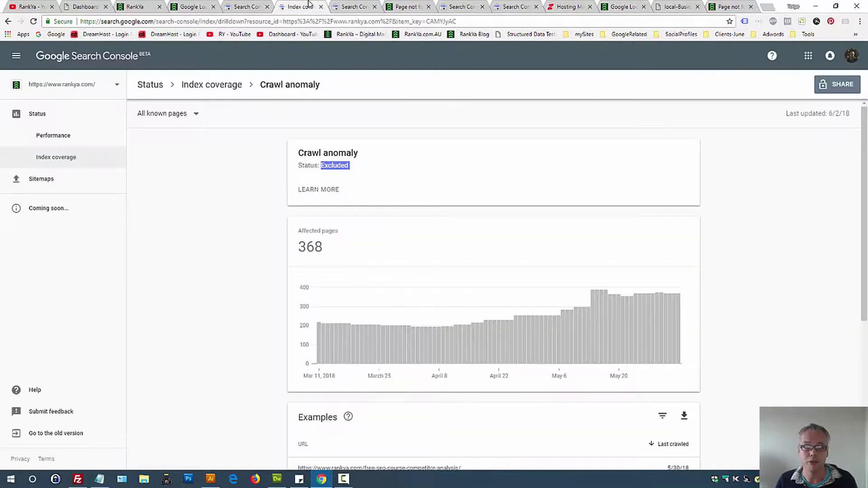
{"action": "triple_click", "coordinate": [274, 85]}
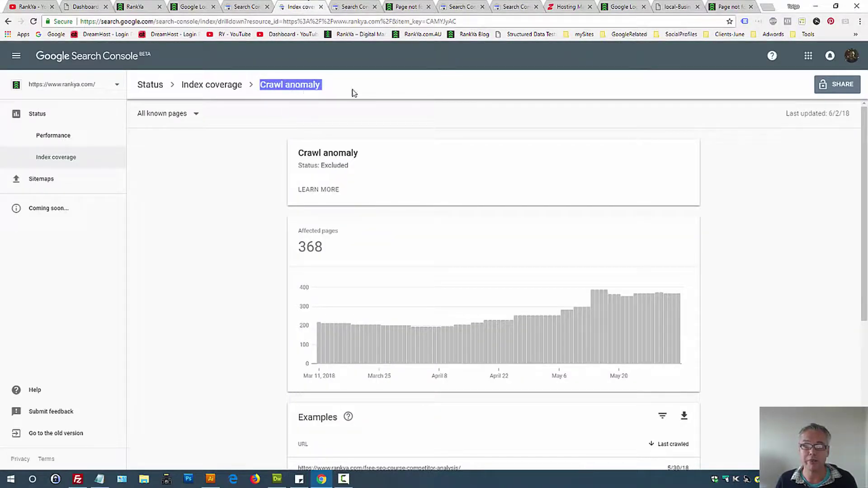
{"action": "left_click", "coordinate": [353, 90]}
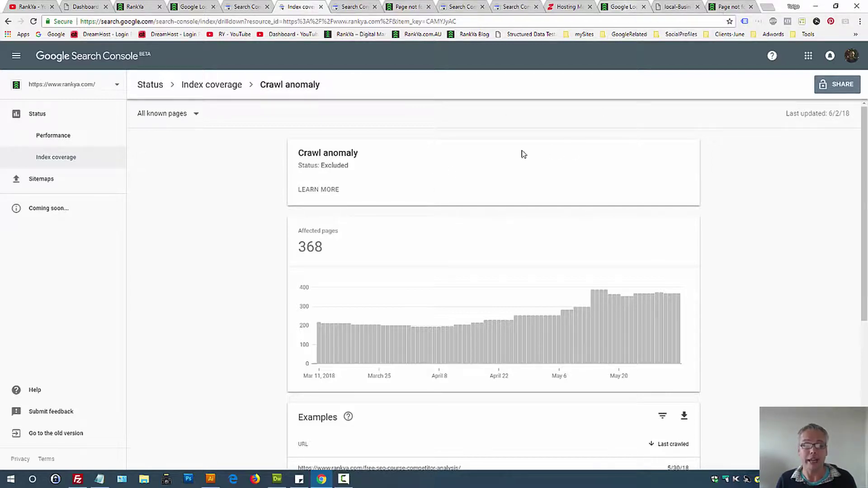
{"action": "triple_click", "coordinate": [337, 154]}
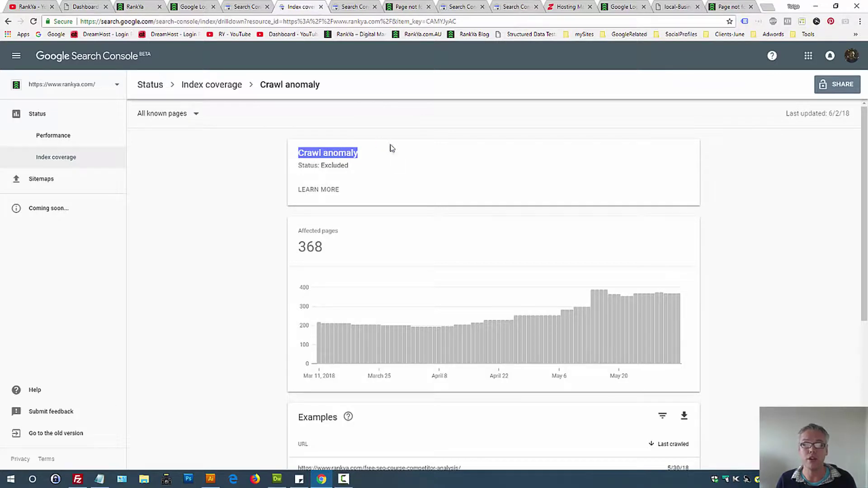
{"action": "triple_click", "coordinate": [338, 152]}
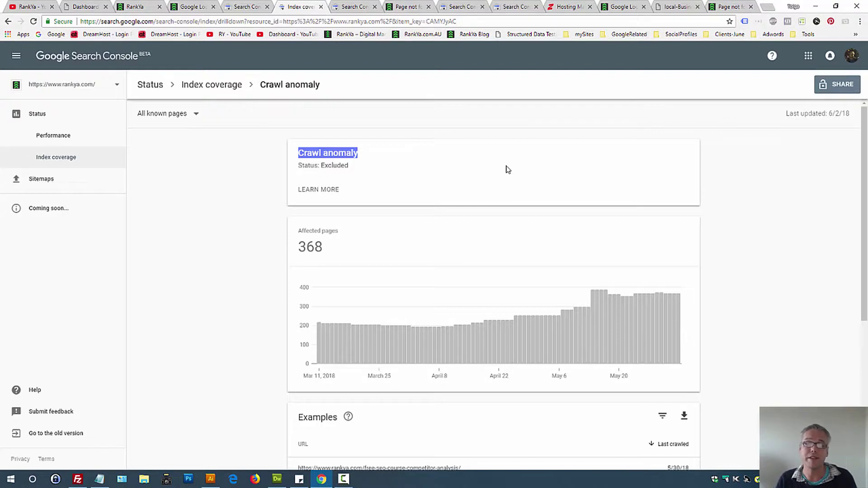
Filter the Crawl anomaly report by /page-sitemap.xml, then /post-sitemap.xml, and return to page details
{"action": "left_click", "coordinate": [186, 114]}
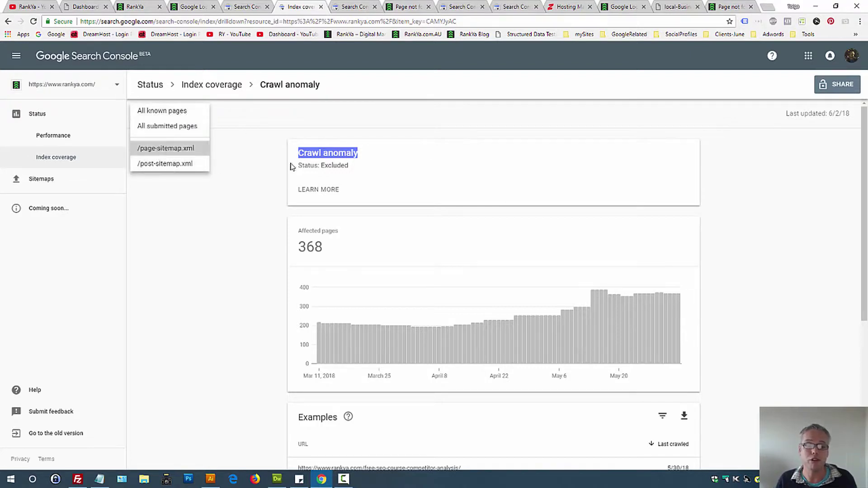
{"action": "key", "text": "Return"}
{"action": "left_click", "coordinate": [183, 116]}
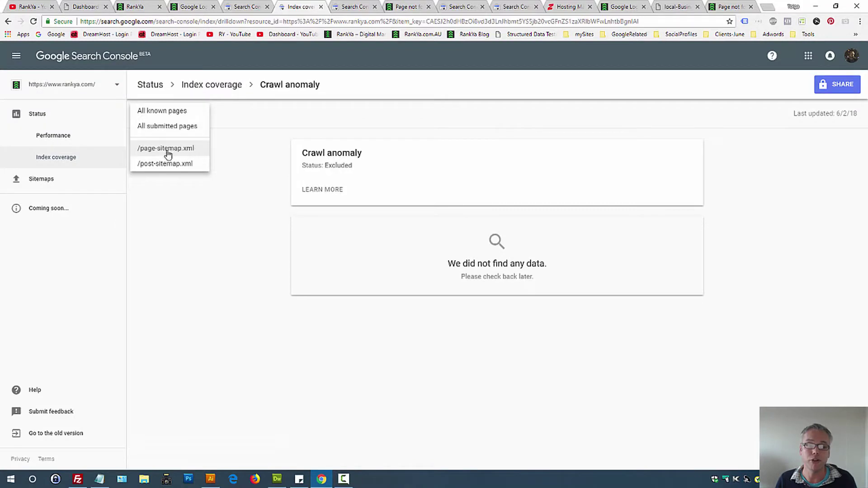
{"action": "left_click", "coordinate": [161, 164]}
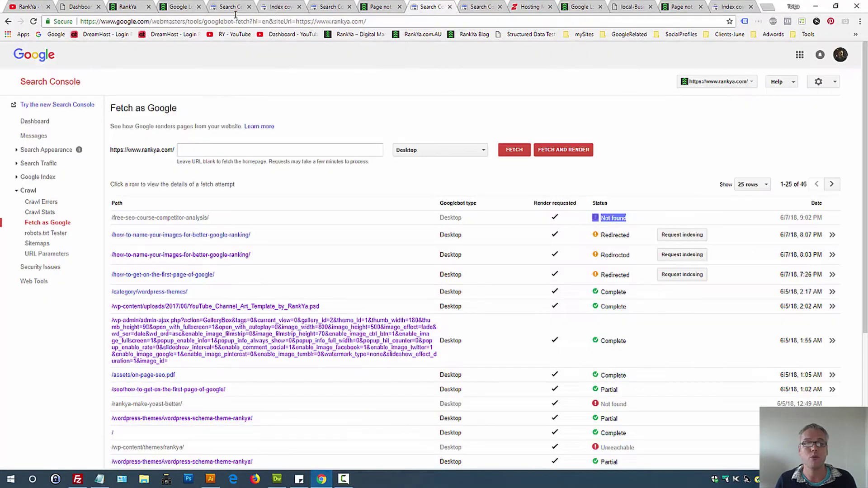
{"action": "left_click", "coordinate": [281, 10]}
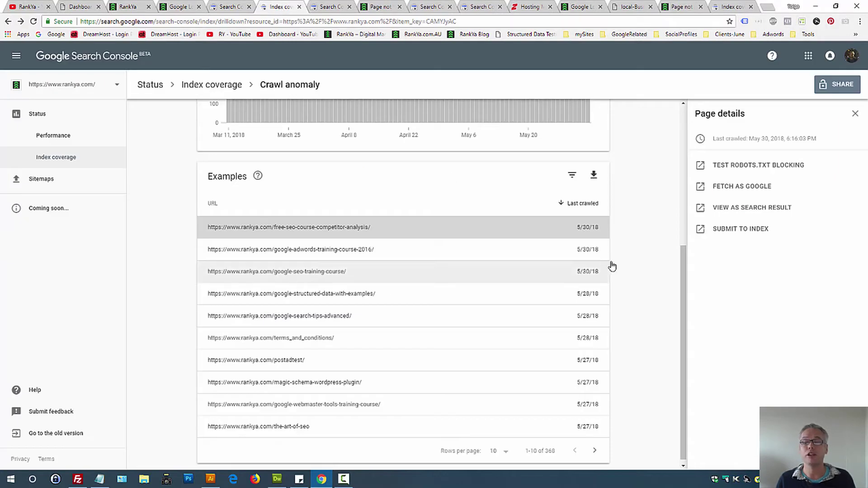